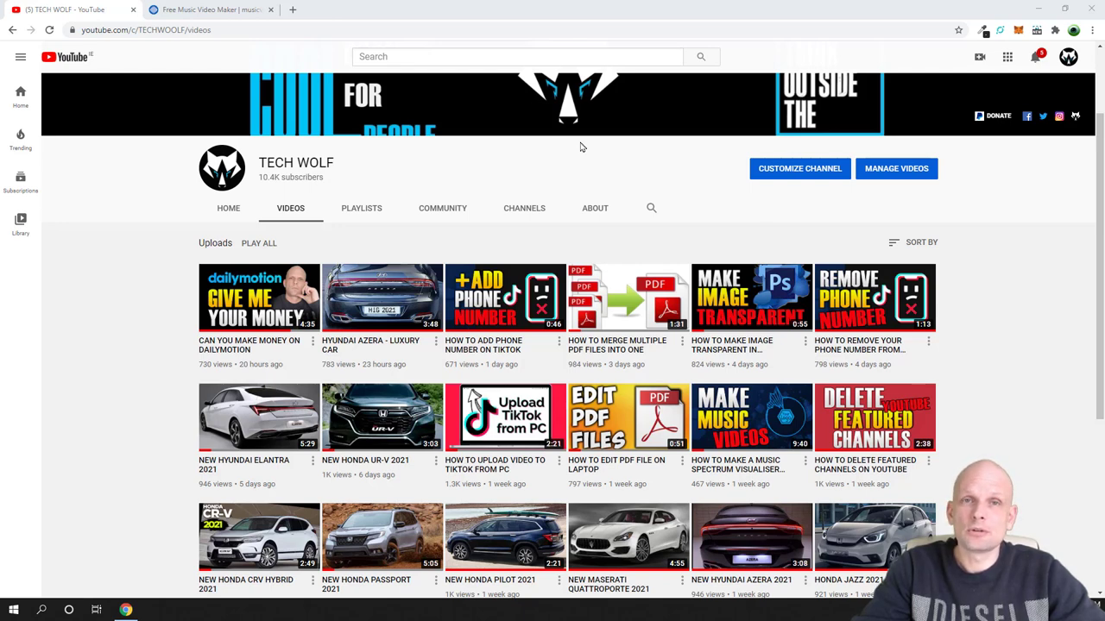
# - Look over the TECH WOLF channel's uploaded videos, including the spectrum visualiser tutorial
pyautogui.moveTo(727, 406)
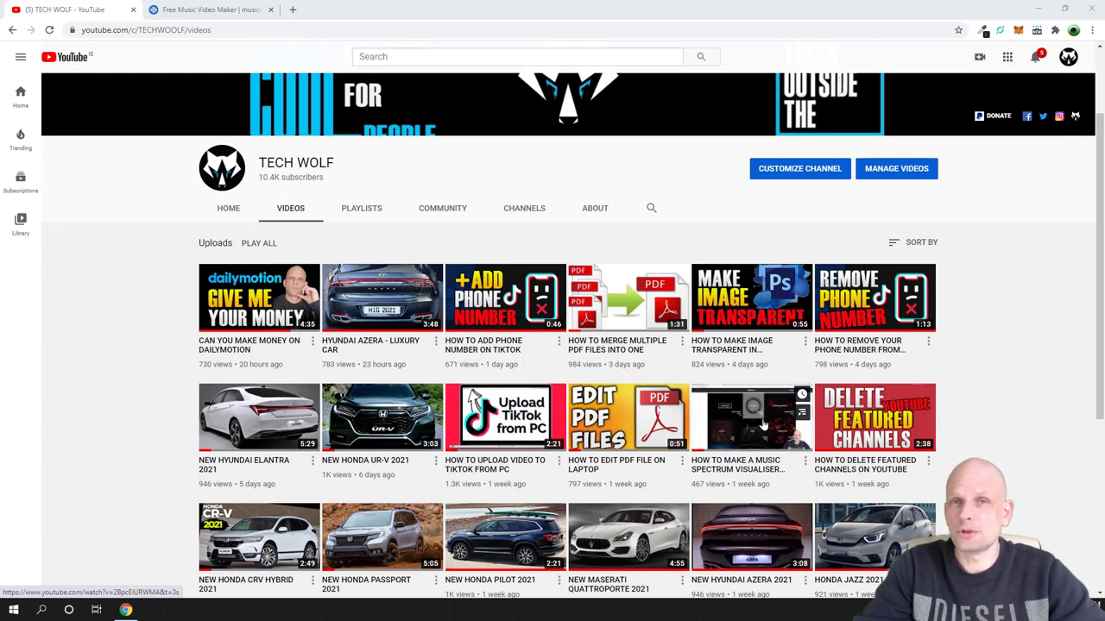
# - Switch to musicvid.org and scroll to its Featured Projects templates like Circle Spectrum and Polartone
pyautogui.click(203, 10)
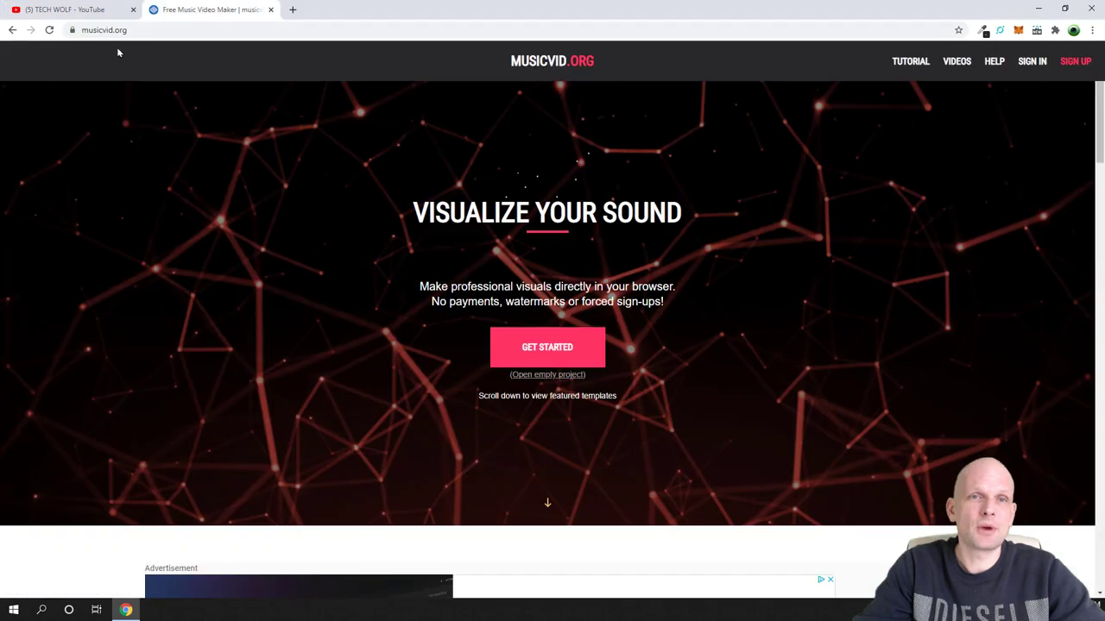
pyautogui.scroll(-7, 292, 252)
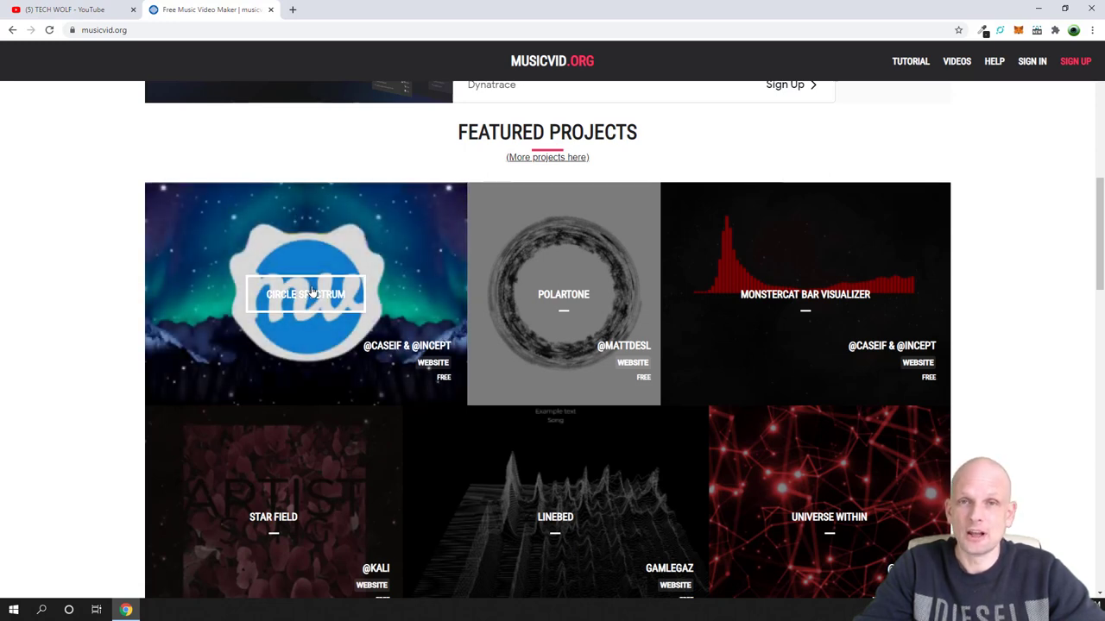
# - On the TECH WOLF channel home, play the featured visualizer video full screen and pause it at 0:28
pyautogui.click(106, 10)
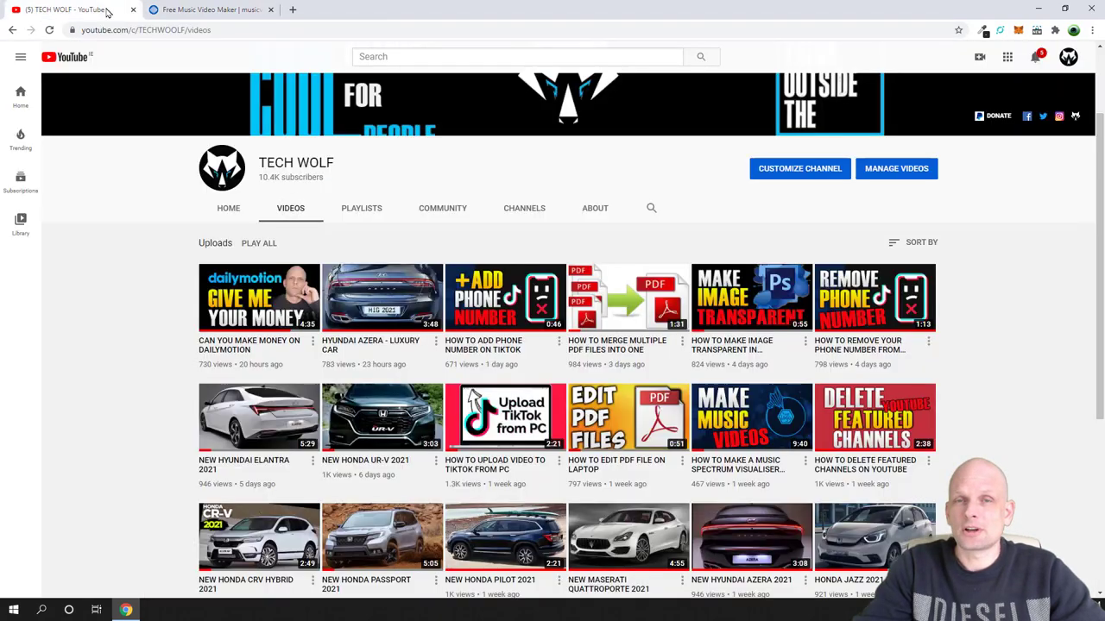
pyautogui.click(229, 209)
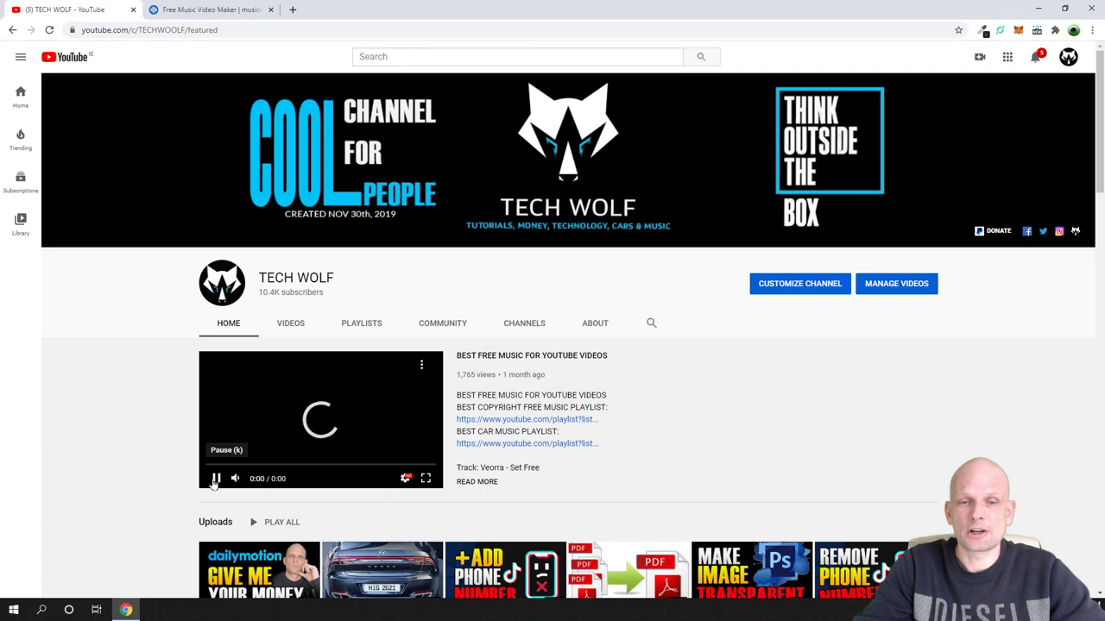
pyautogui.click(425, 476)
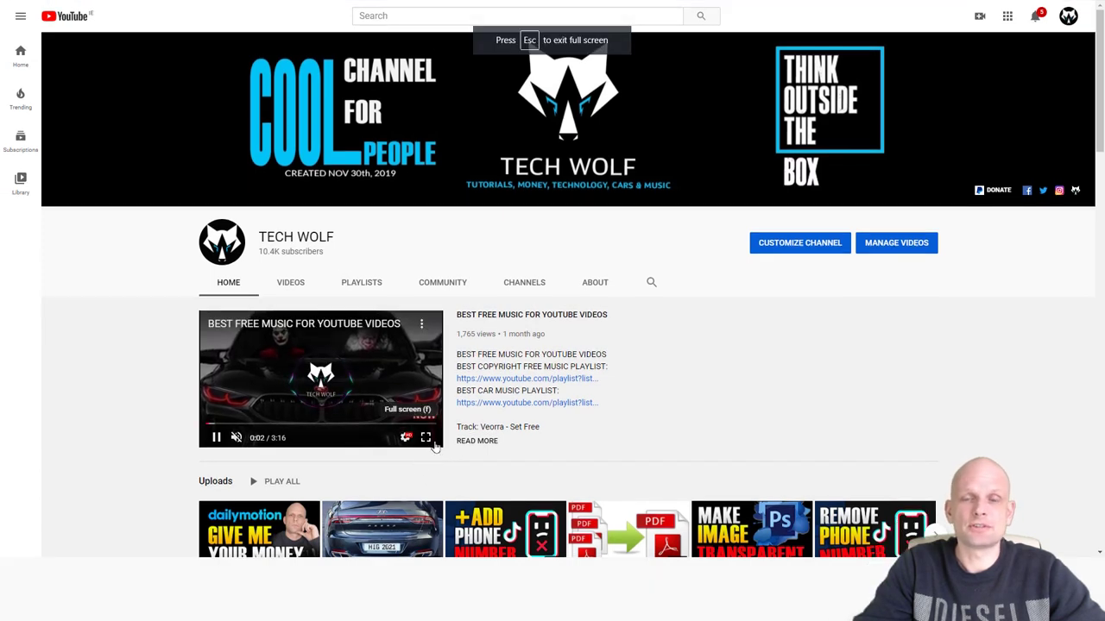
pyautogui.click(425, 437)
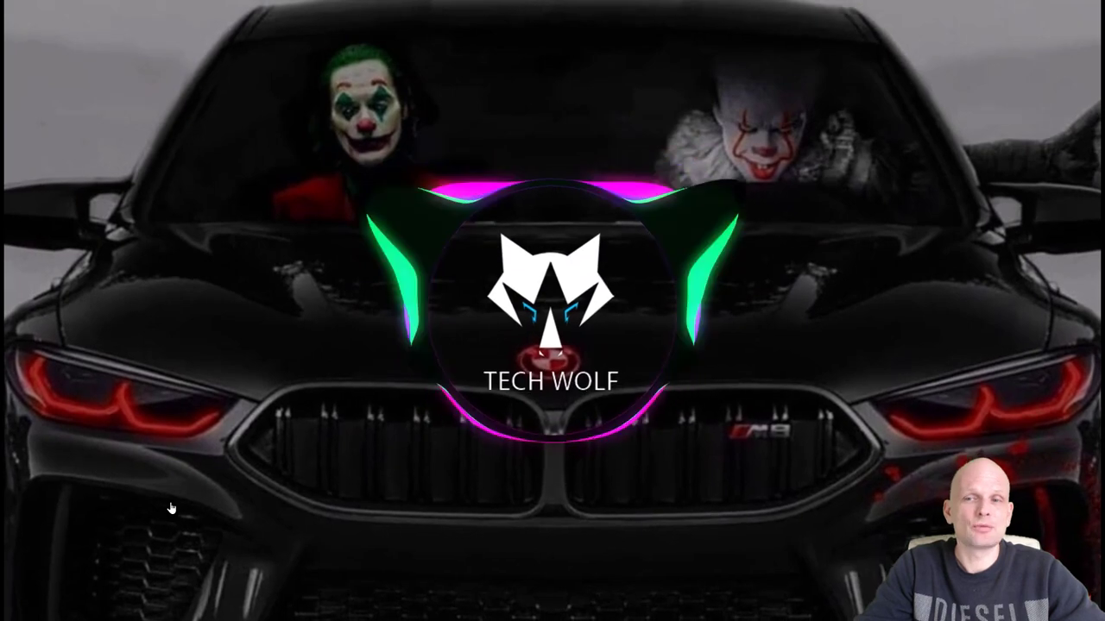
pyautogui.click(32, 605)
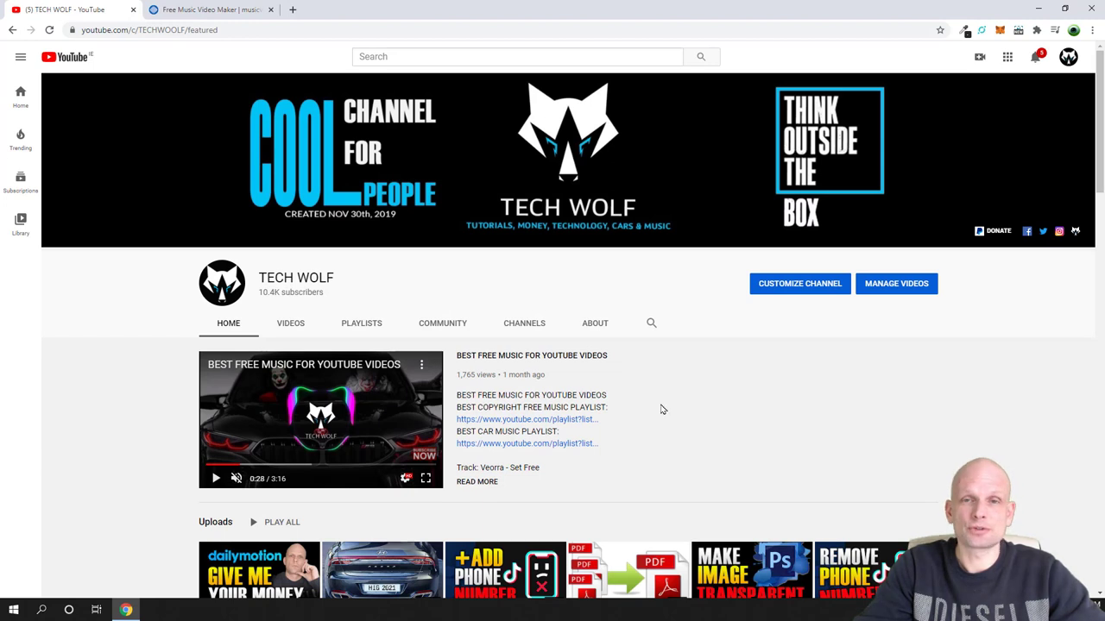
# - Open Microsoft Store and search 'avee player' to reach the installed Avee Player product page
pyautogui.click(12, 612)
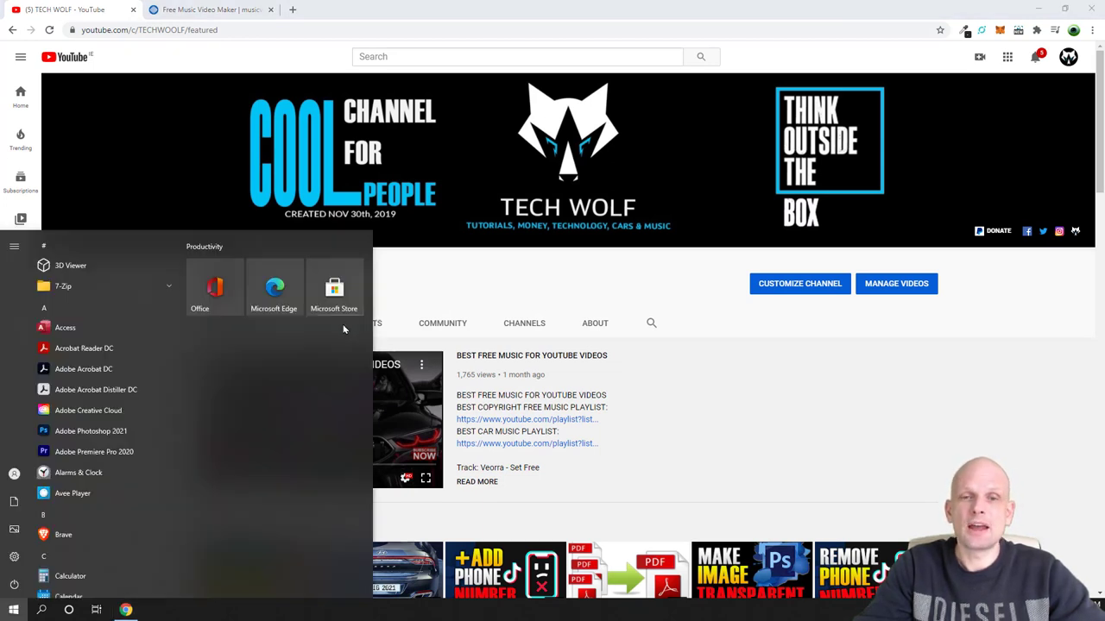
pyautogui.click(334, 289)
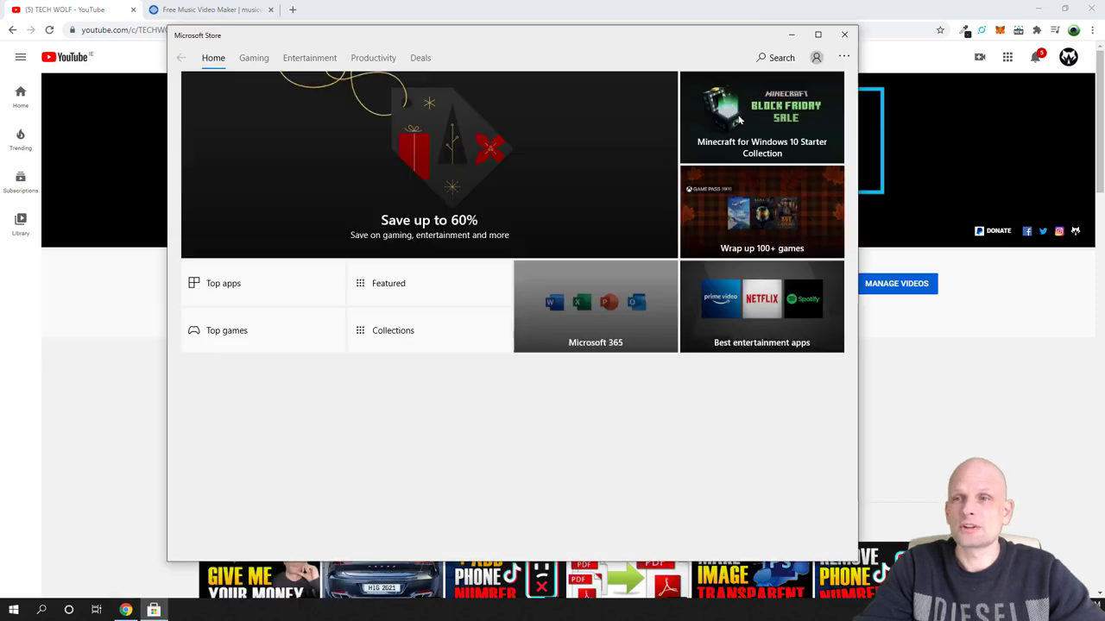
pyautogui.click(781, 58)
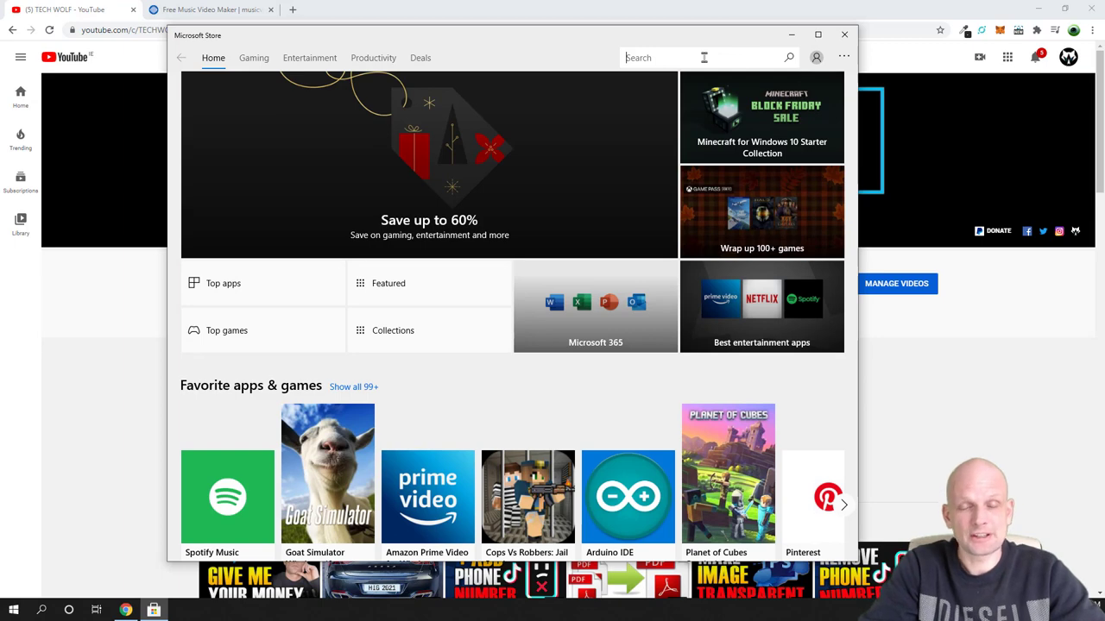
pyautogui.write('a')
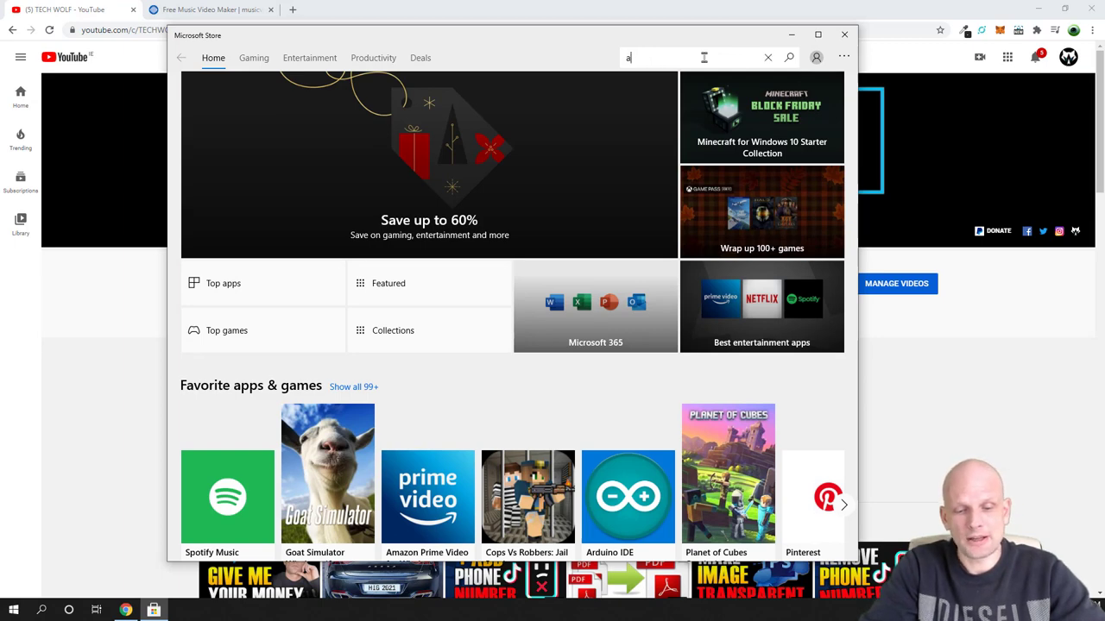
pyautogui.write('vee player')
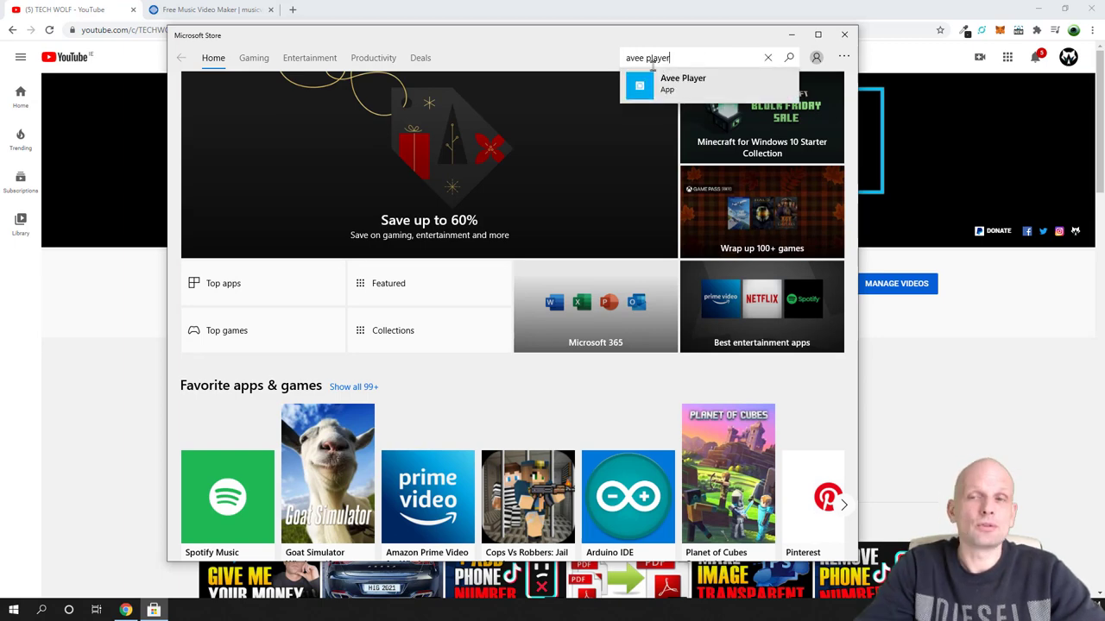
pyautogui.click(695, 84)
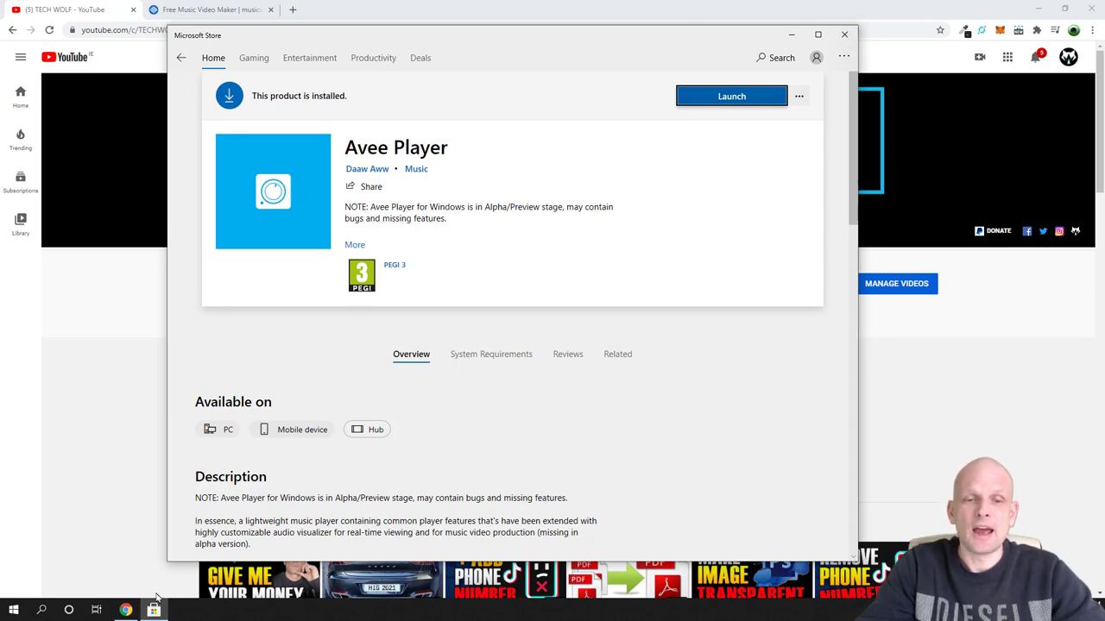
# - Launch Avee Player and show its Folders page listing the 9 library folders
pyautogui.click(739, 96)
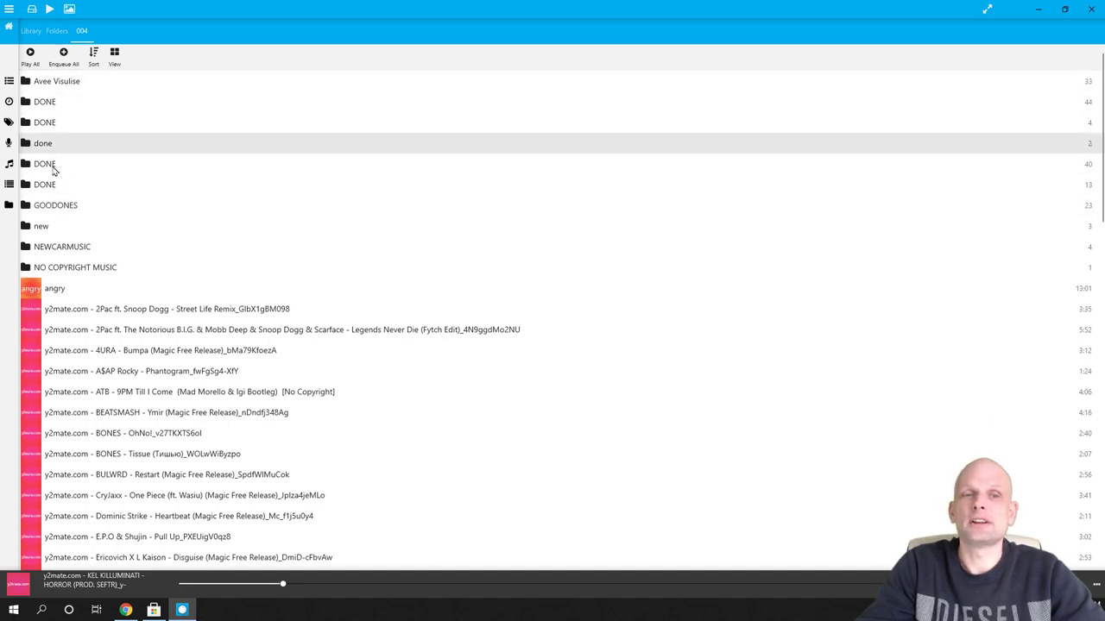
pyautogui.click(7, 207)
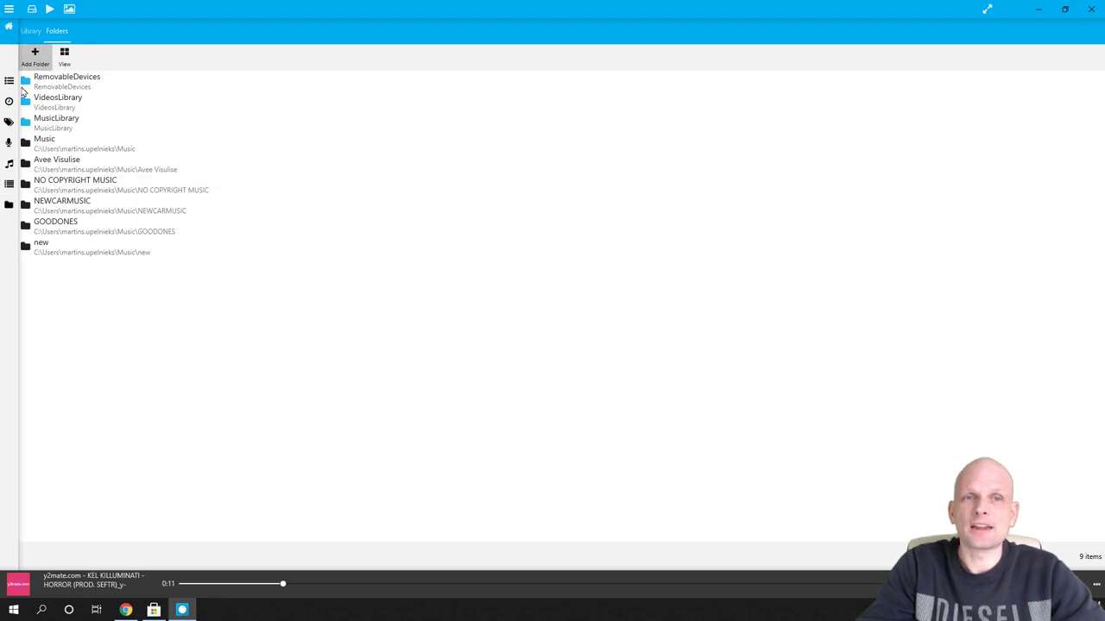
# - Add the GOODONES folder from Music to the Avee Player library
pyautogui.click(36, 57)
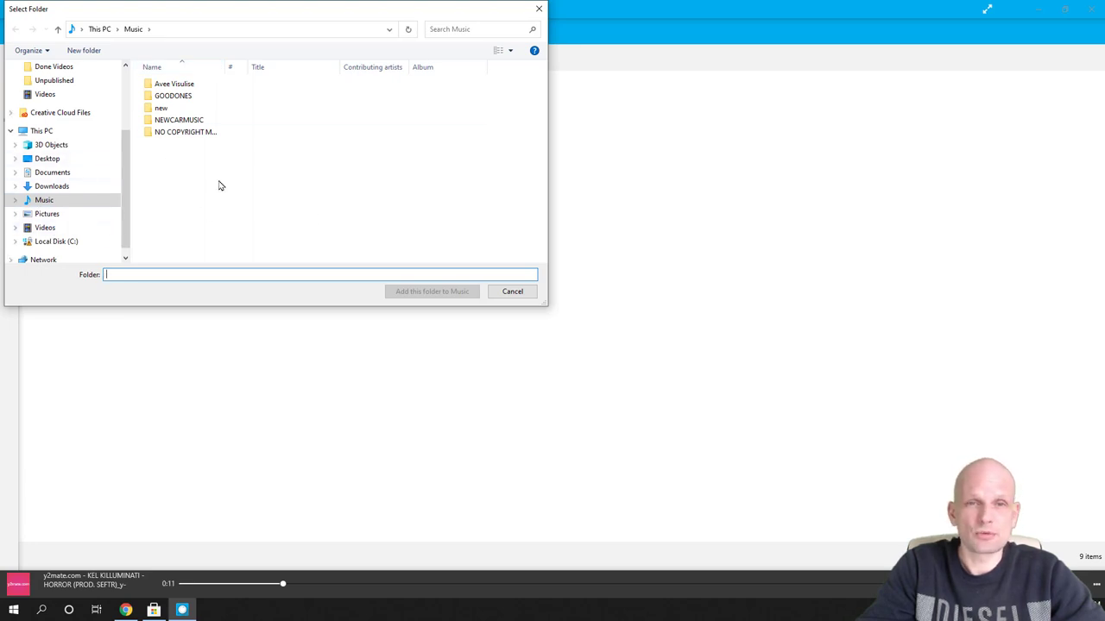
pyautogui.click(155, 99)
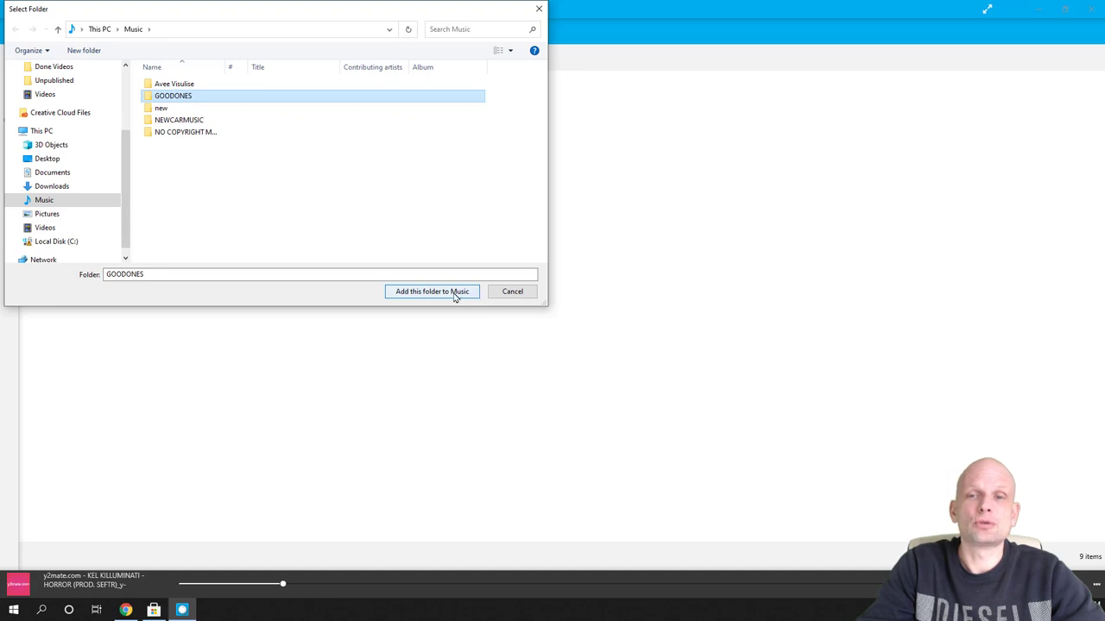
pyautogui.click(539, 9)
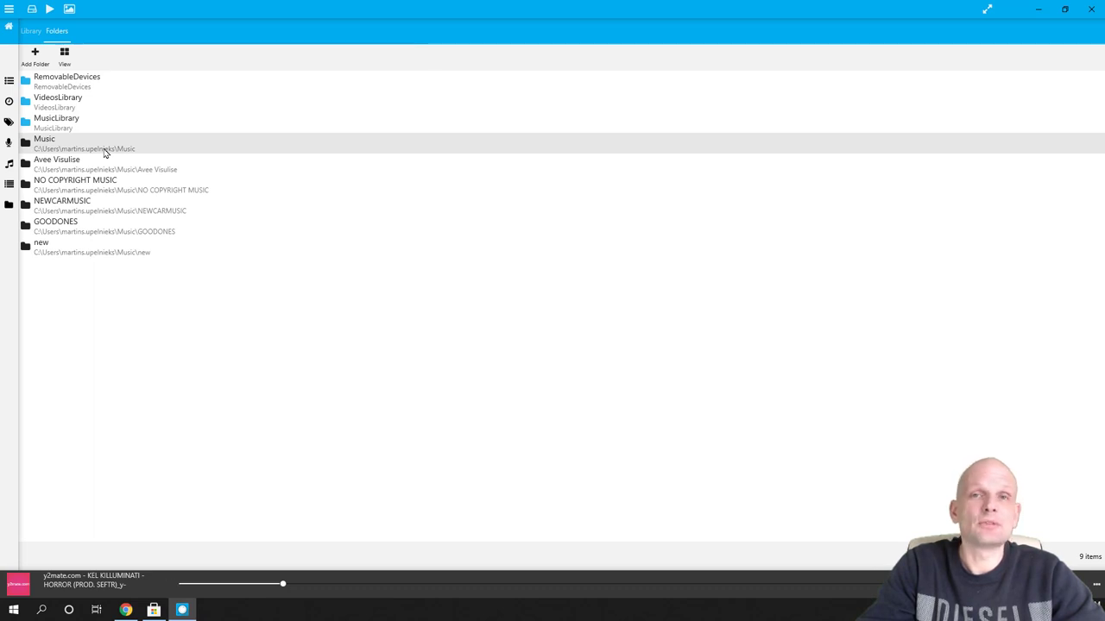
# - Open the VideosLibrary folder and browse its subfolders and tracks
pyautogui.click(28, 106)
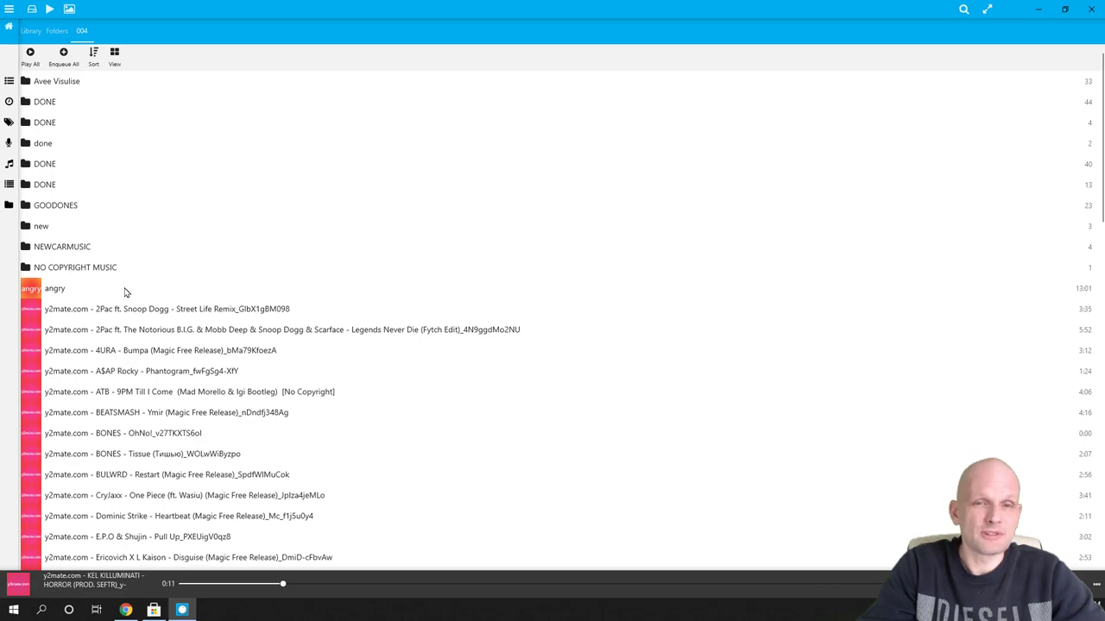
pyautogui.scroll(-5, 125, 292)
pyautogui.scroll(5, 124, 292)
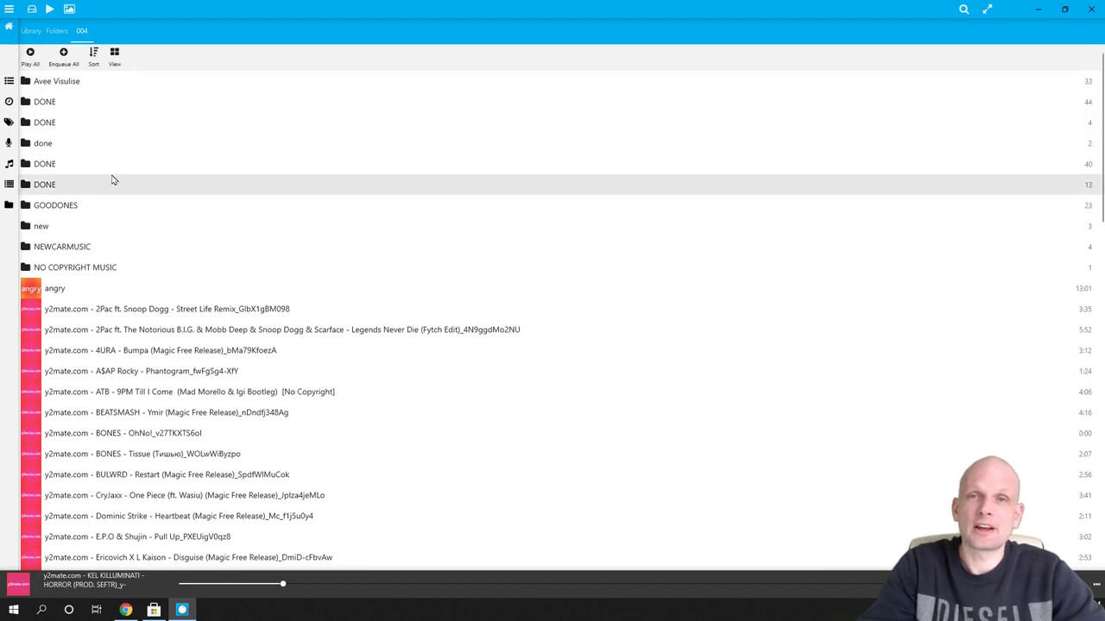
pyautogui.scroll(-2, 93, 252)
pyautogui.scroll(2, 92, 257)
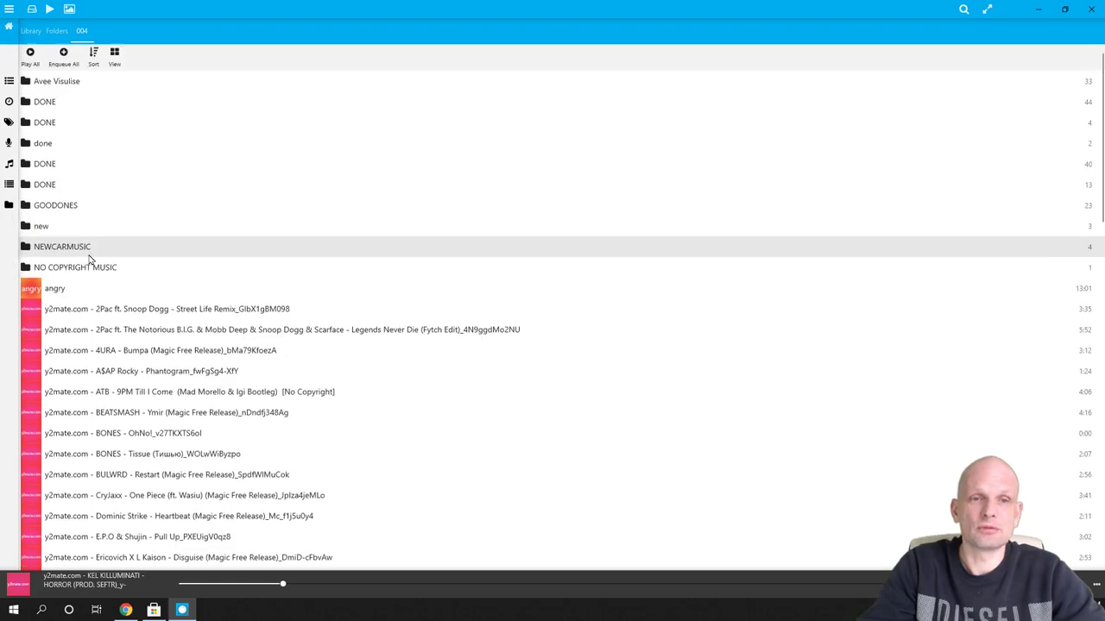
pyautogui.scroll(-1, 148, 302)
pyautogui.scroll(-20, 148, 302)
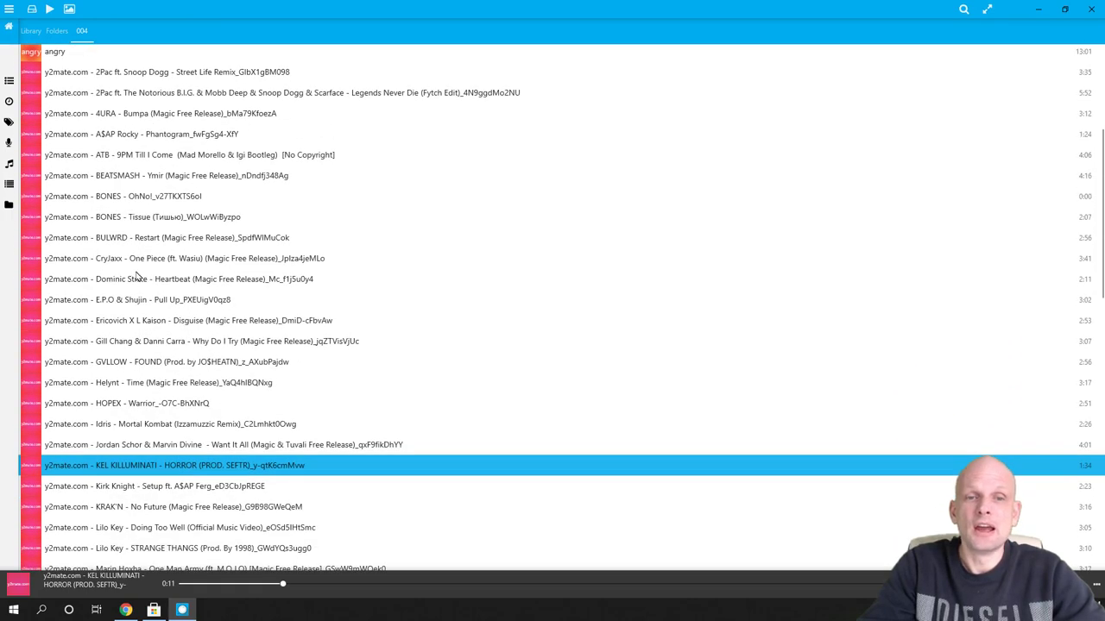
pyautogui.scroll(20, 135, 354)
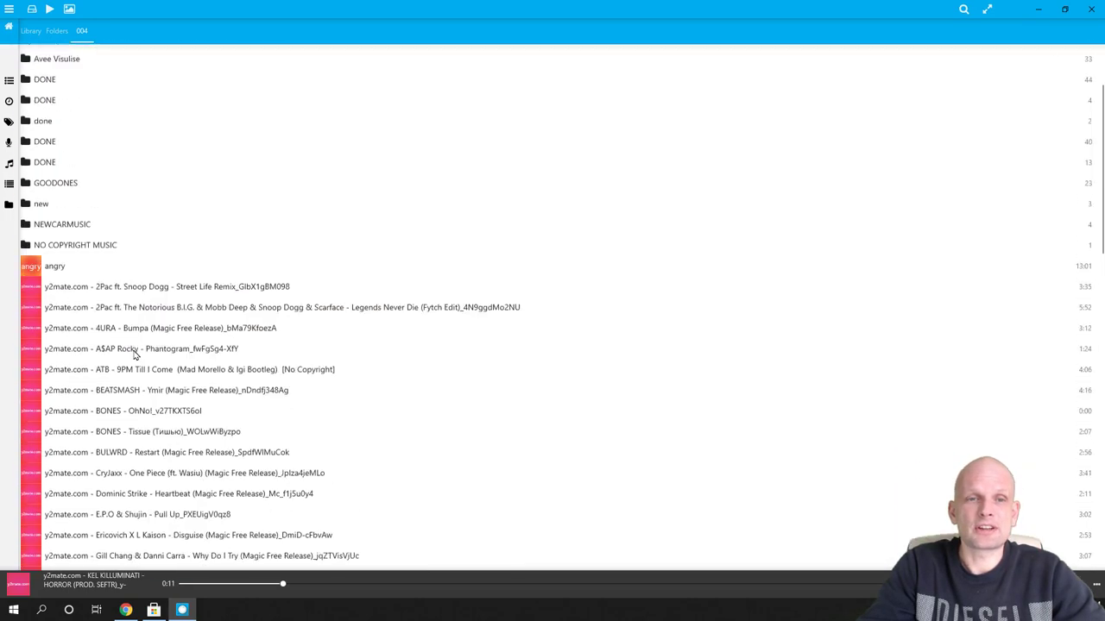
pyautogui.scroll(-5, 128, 484)
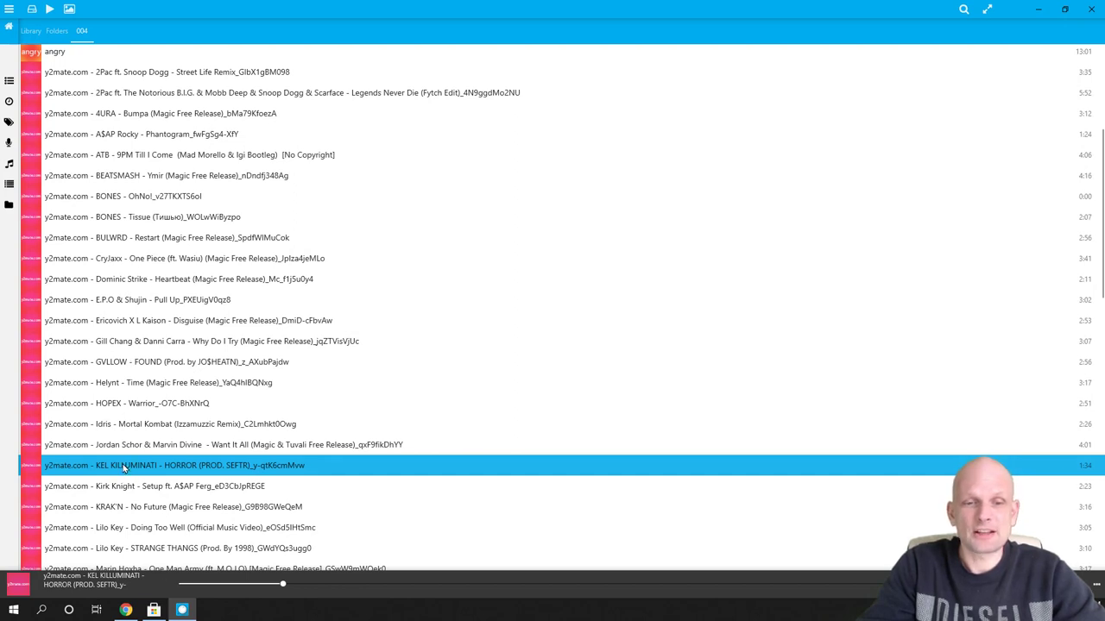
# - Play KEL KILLUMINATI - HORROR (PROD. SEFTR) again from the beginning
pyautogui.doubleClick(126, 466)
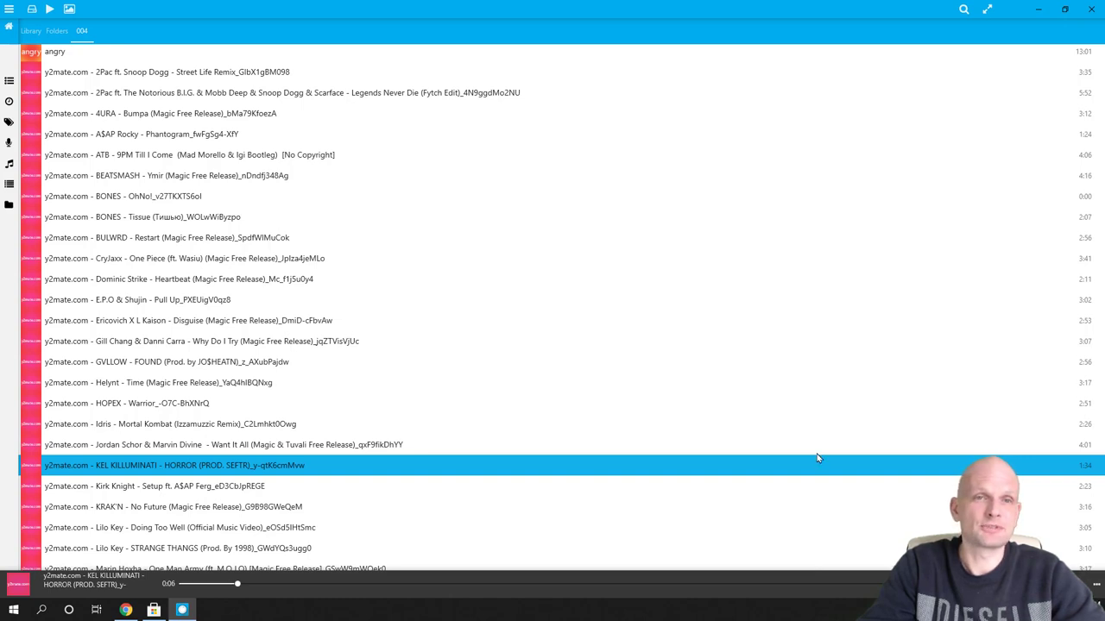
pyautogui.scroll(5, 360, 264)
pyautogui.scroll(-5, 352, 273)
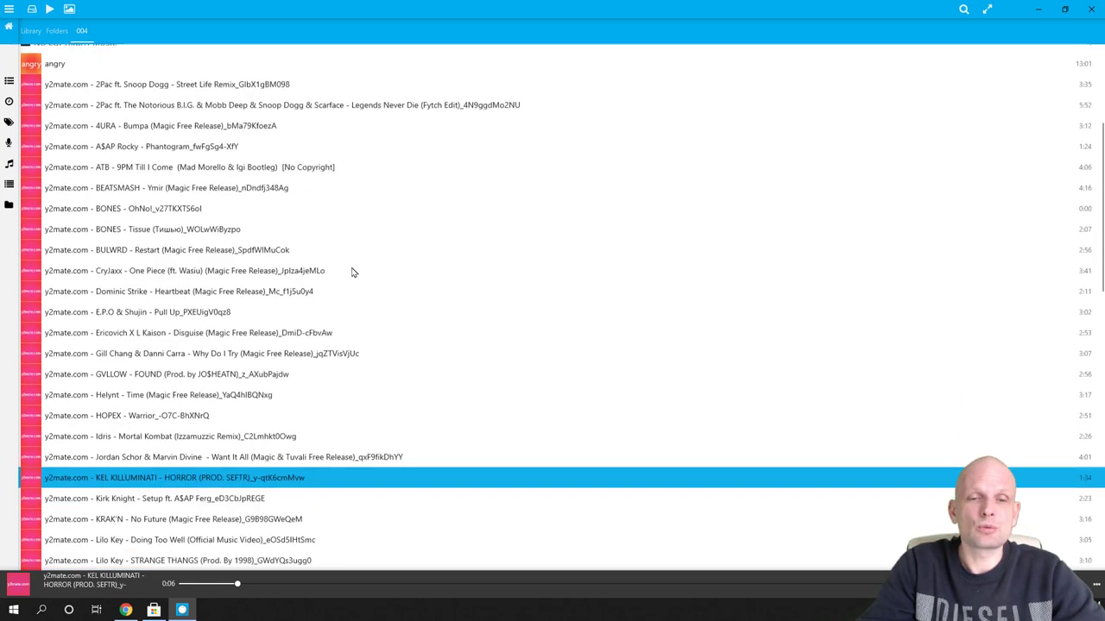
pyautogui.scroll(-4, 352, 273)
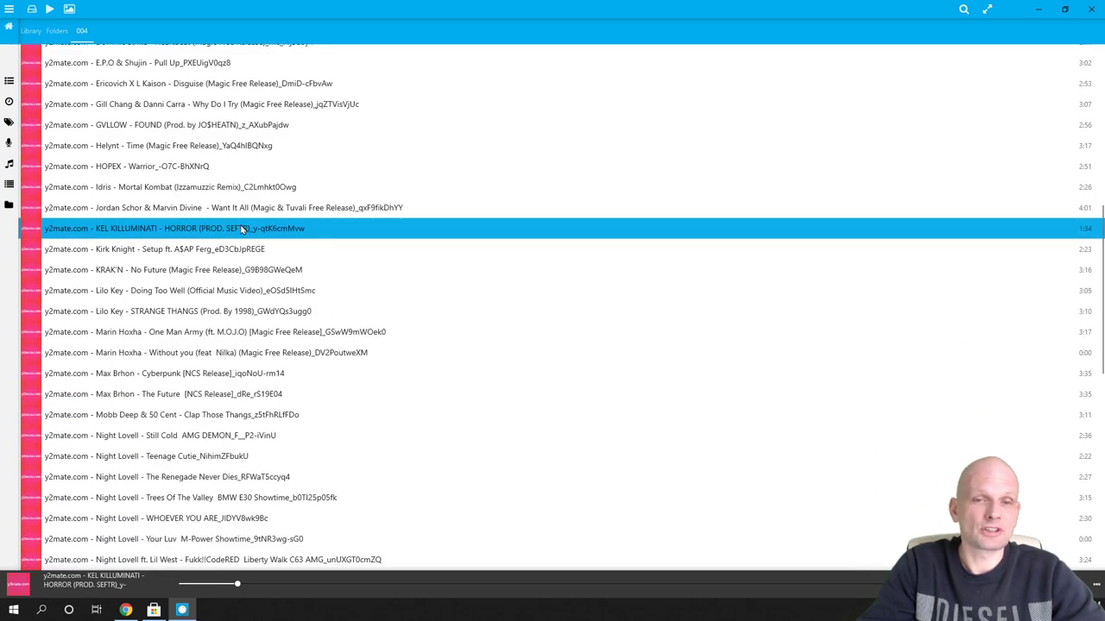
pyautogui.scroll(5, 233, 246)
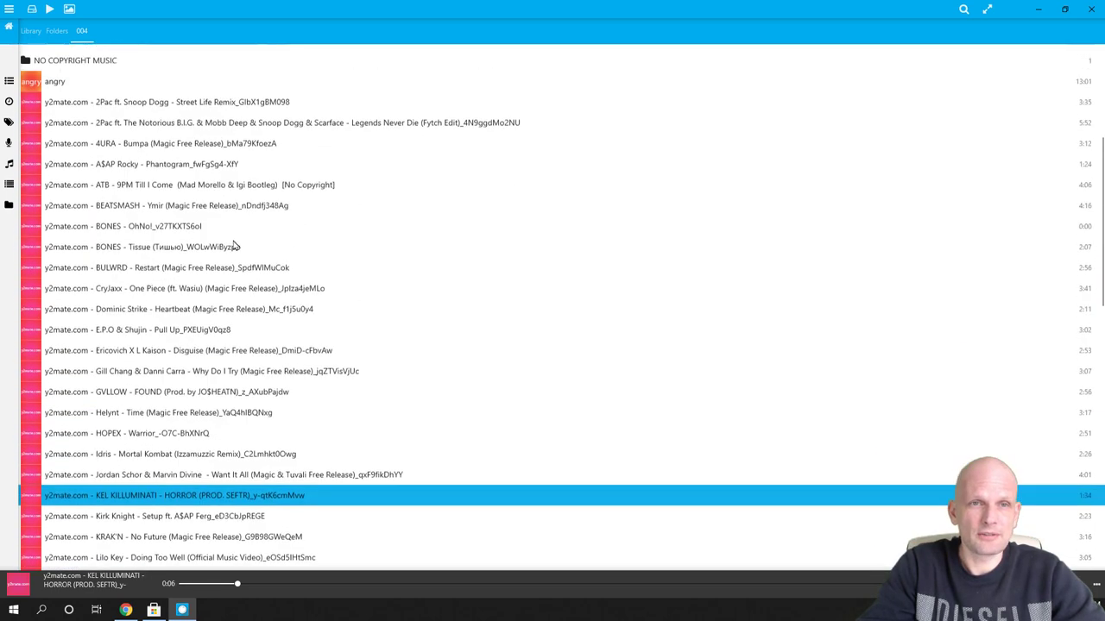
# - Show the full-window TECH WOLF car visualizer, briefly opening and closing the layer editor
pyautogui.click(69, 10)
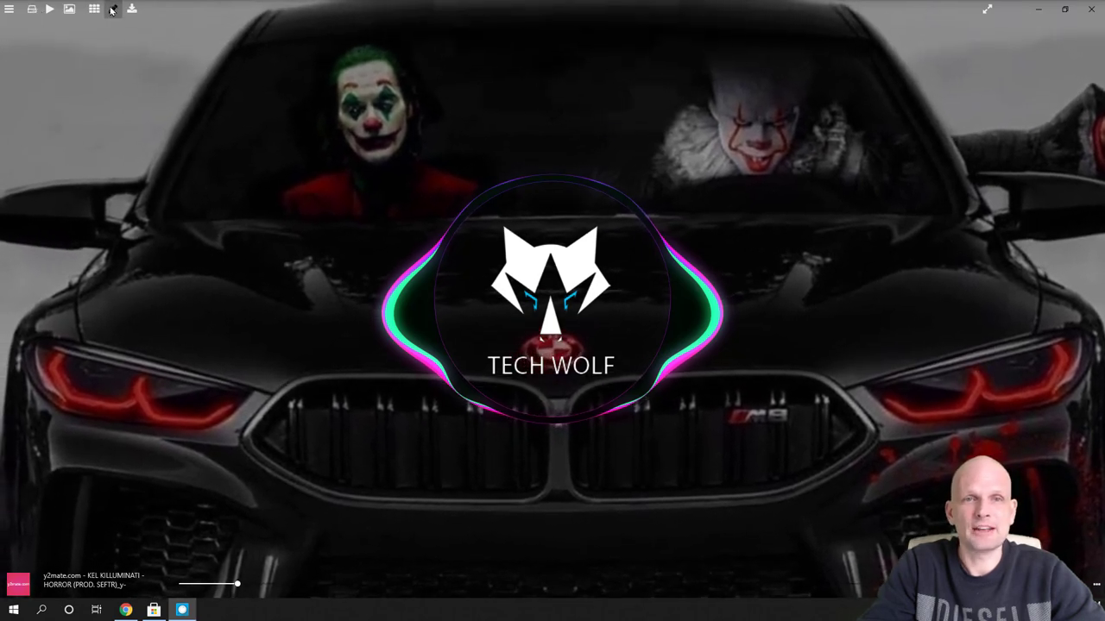
pyautogui.click(112, 9)
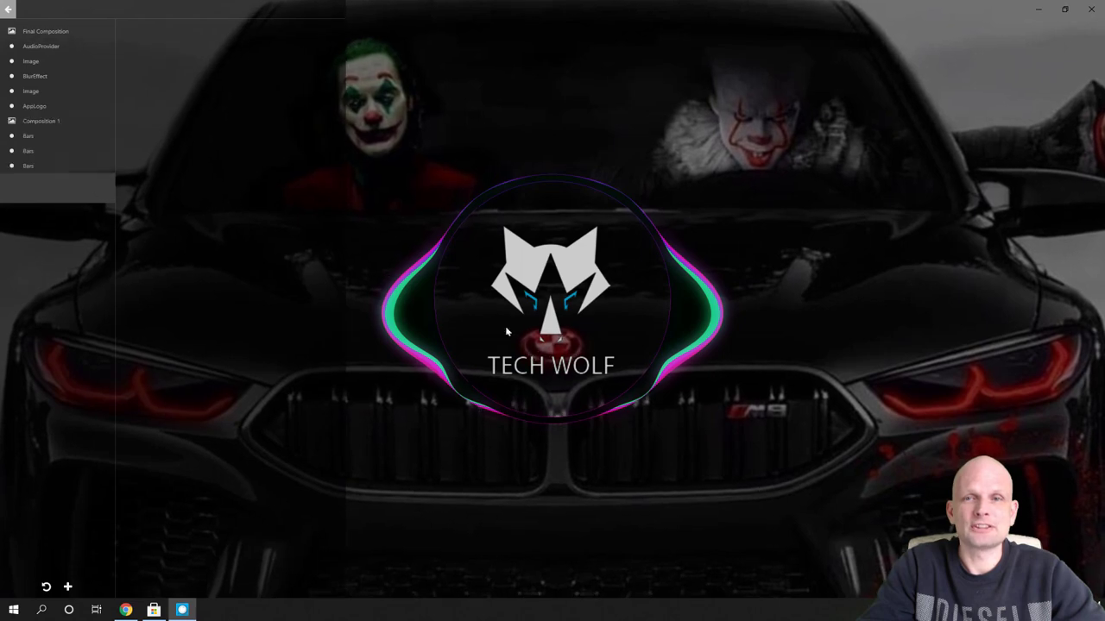
pyautogui.click(368, 126)
pyautogui.moveTo(92, 15)
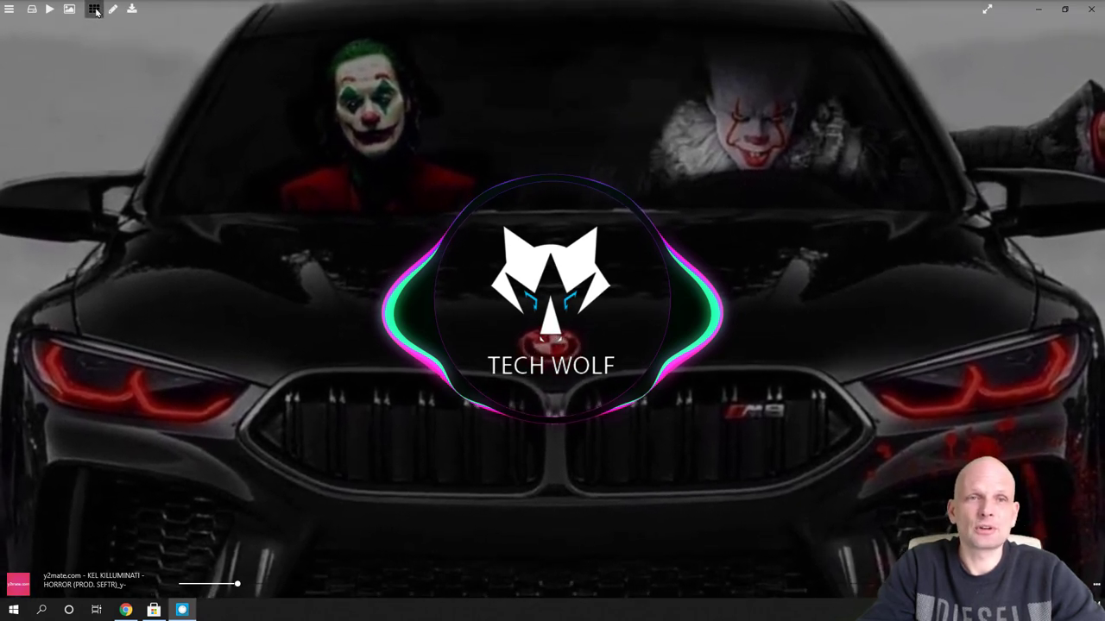
# - Preview the rainbow spiky circle, bar spectrum and another circular preset from the presets gallery
pyautogui.click(96, 11)
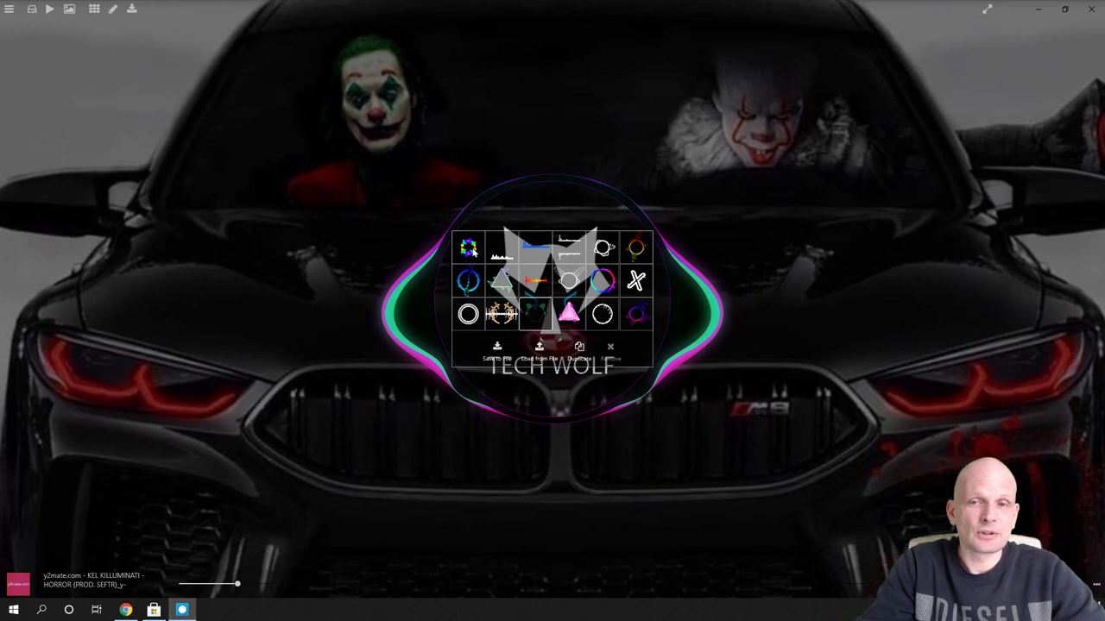
pyautogui.click(470, 249)
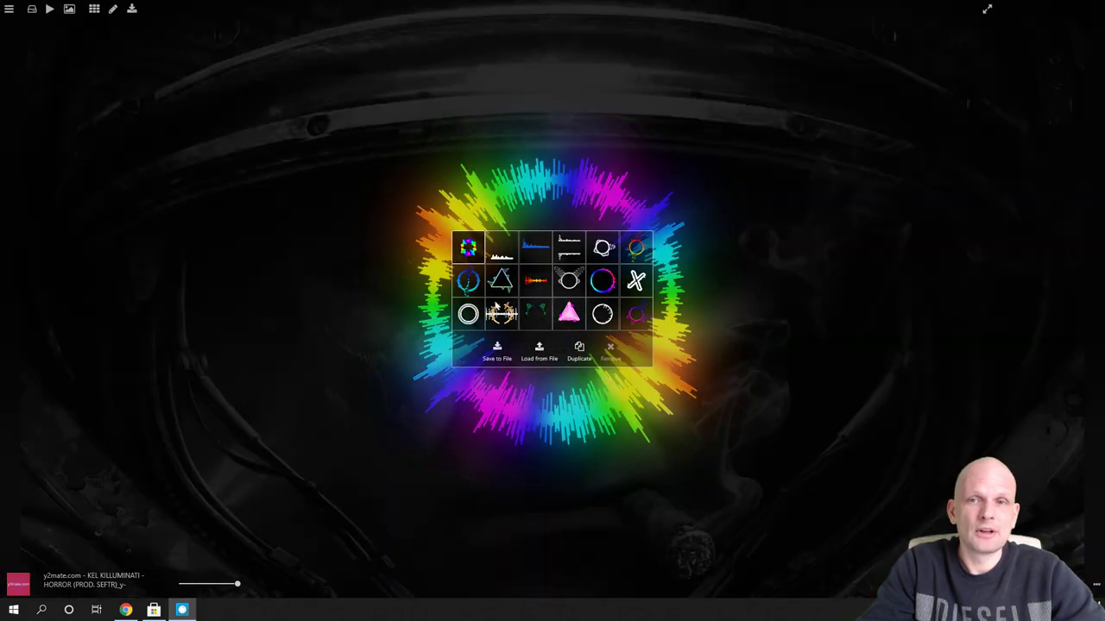
pyautogui.click(506, 265)
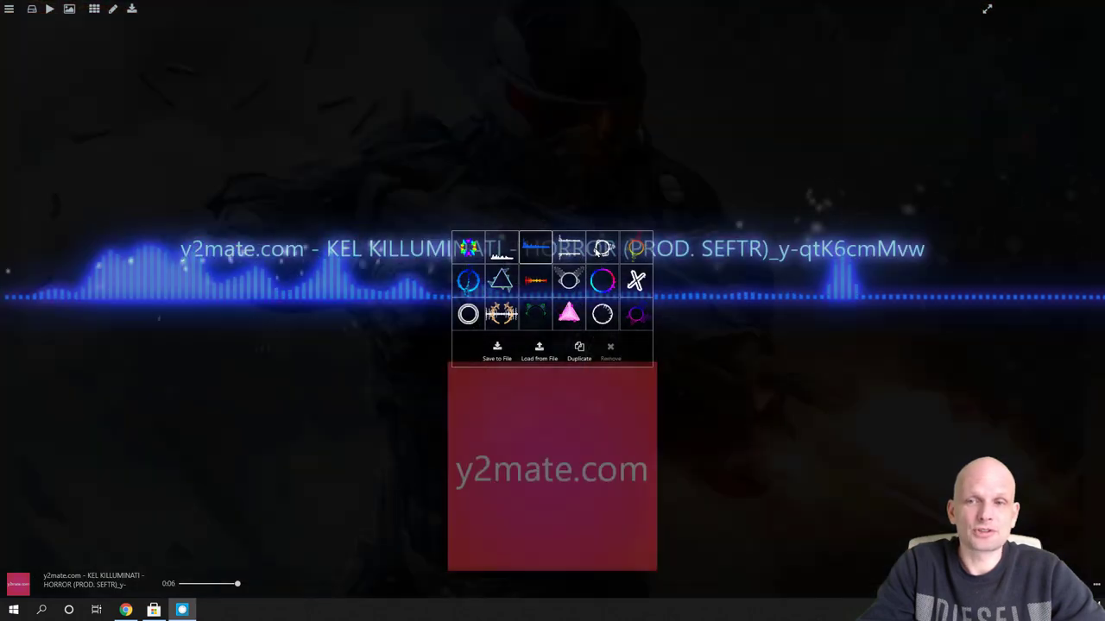
pyautogui.click(601, 249)
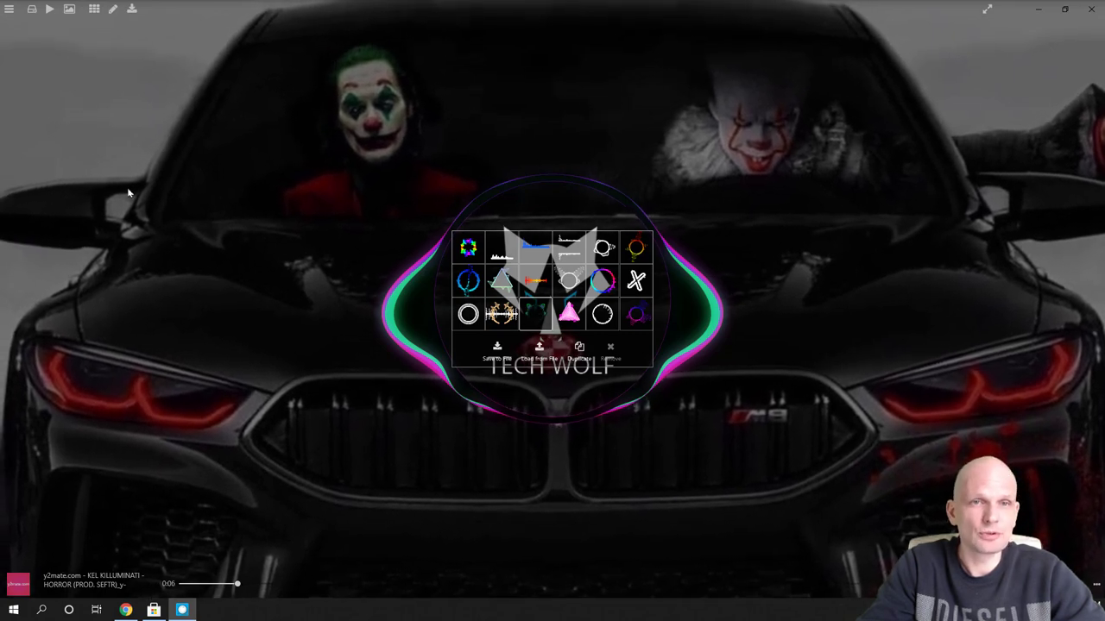
# - Close the presets and show the Image layer's settings, with ConstantShake motion and 1.100 scale
pyautogui.click(114, 9)
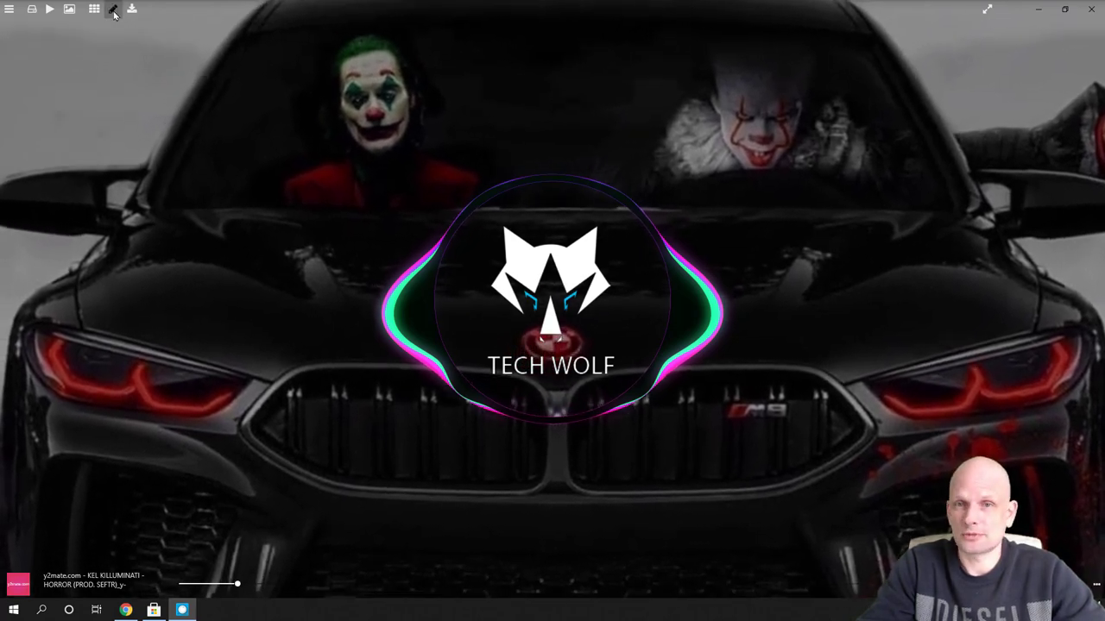
pyautogui.click(113, 11)
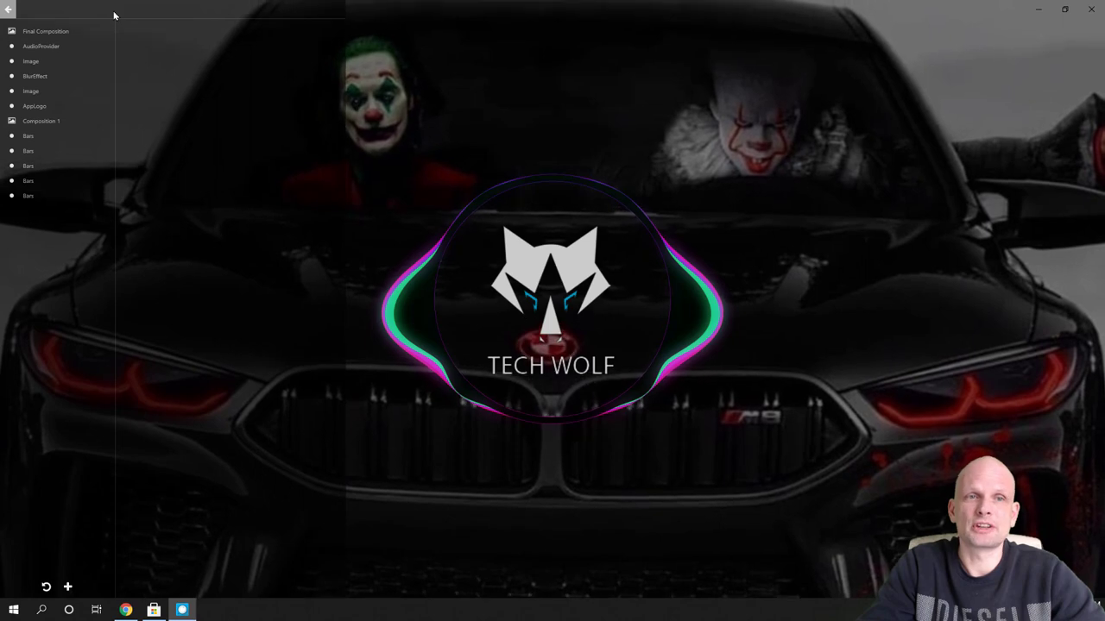
pyautogui.click(29, 61)
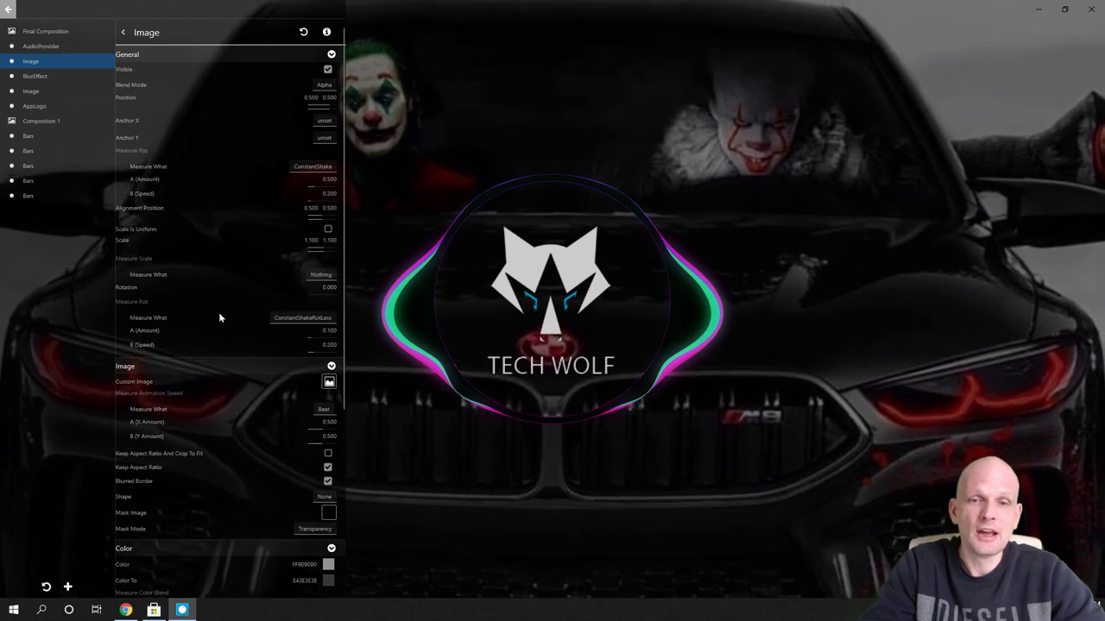
pyautogui.click(138, 384)
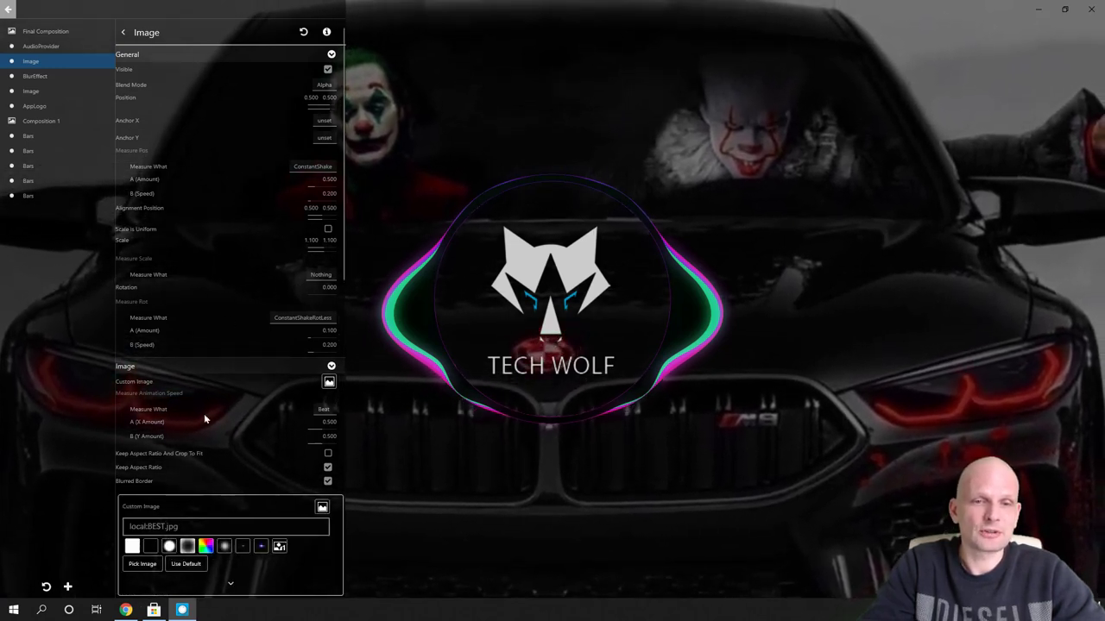
pyautogui.click(138, 562)
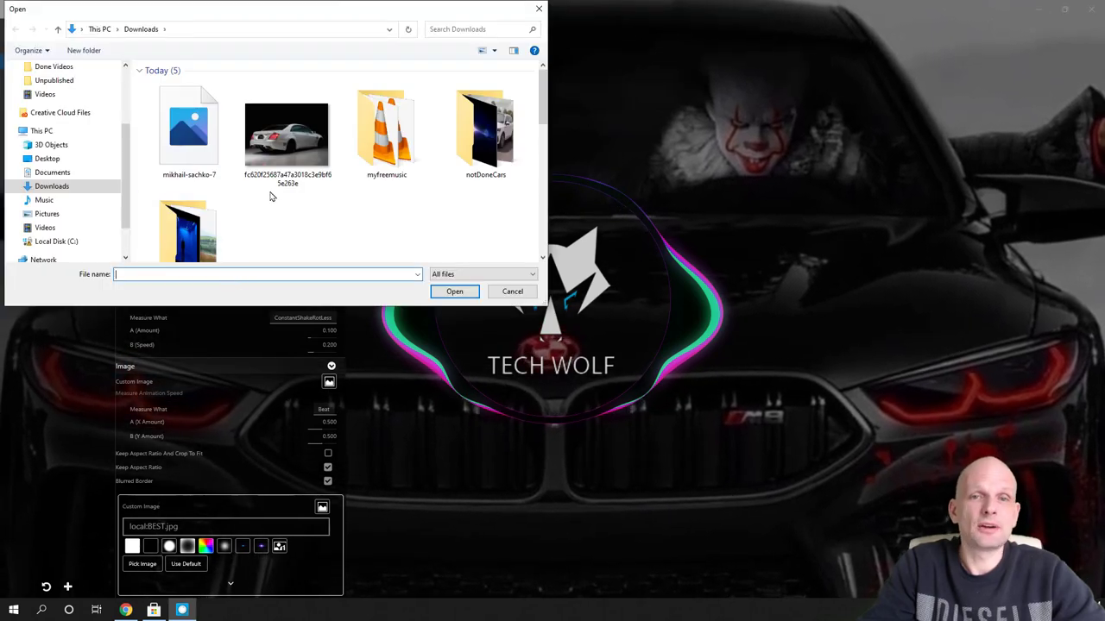
pyautogui.click(210, 149)
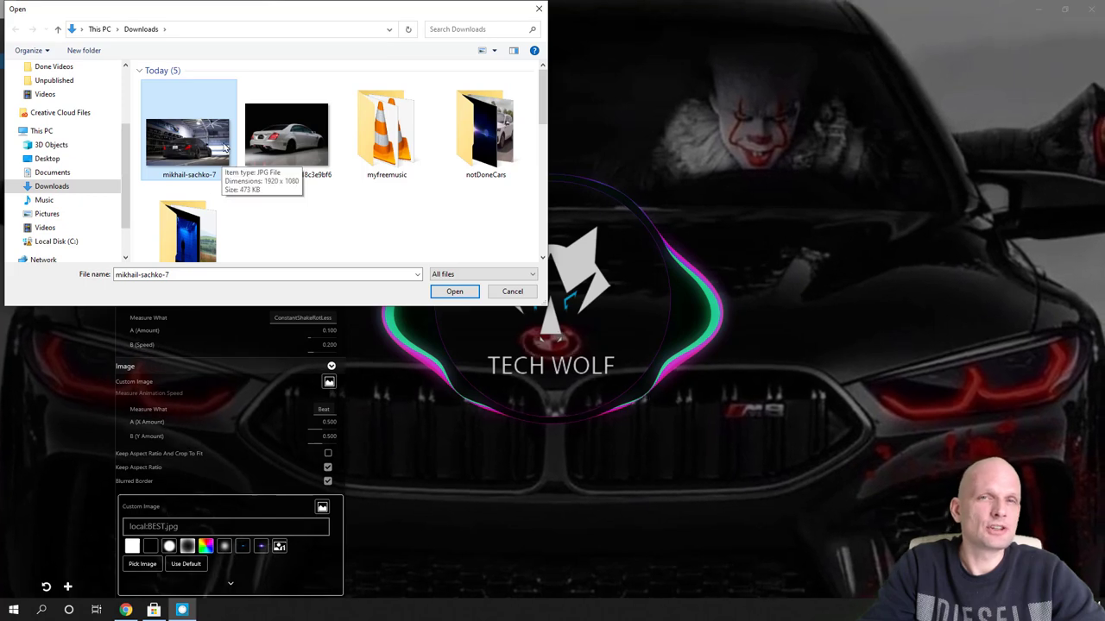
pyautogui.click(451, 293)
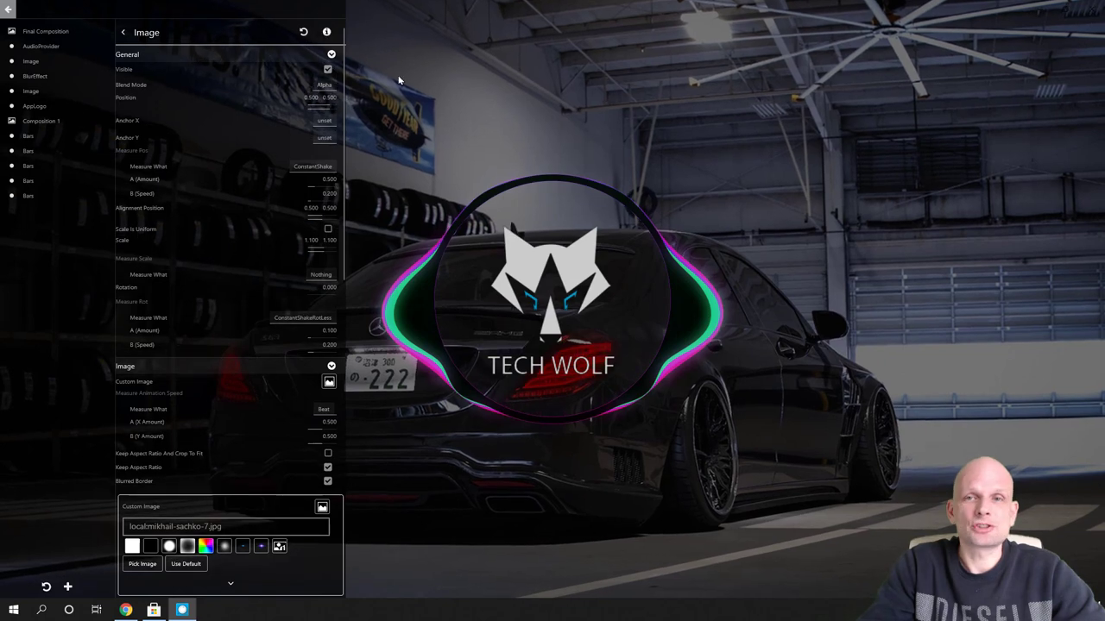
# - Close the layer editor to view the TECH WOLF visualizer over the garage Mercedes
pyautogui.click(30, 52)
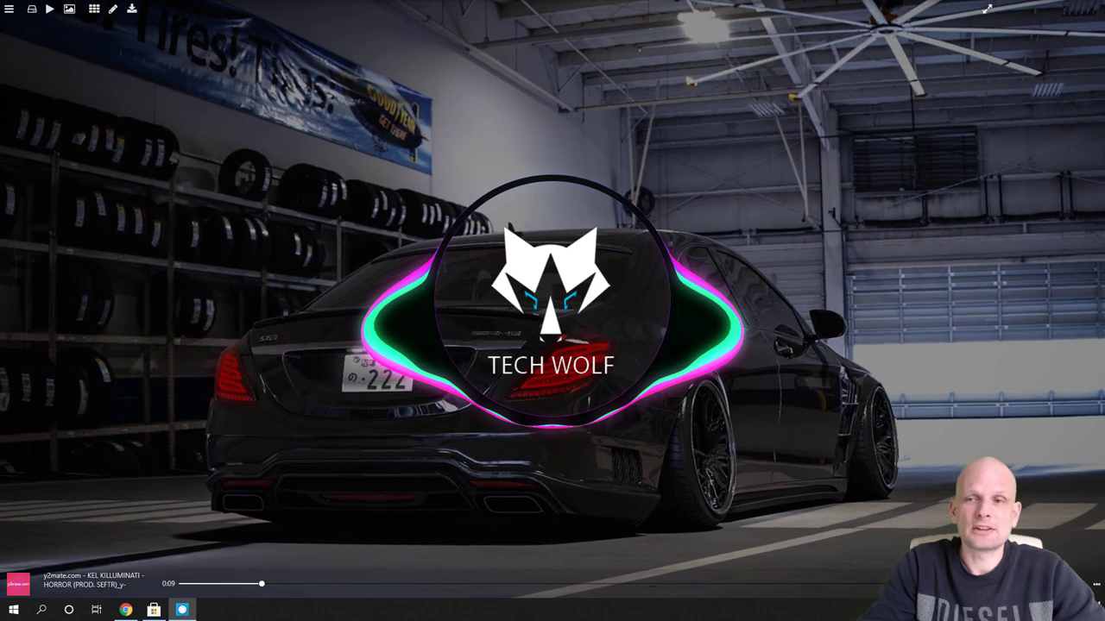
# - Export the visualizer as 1920x1080, 30 fps video from 0:00 to 1:34, then reopen the layer editor
pyautogui.click(132, 9)
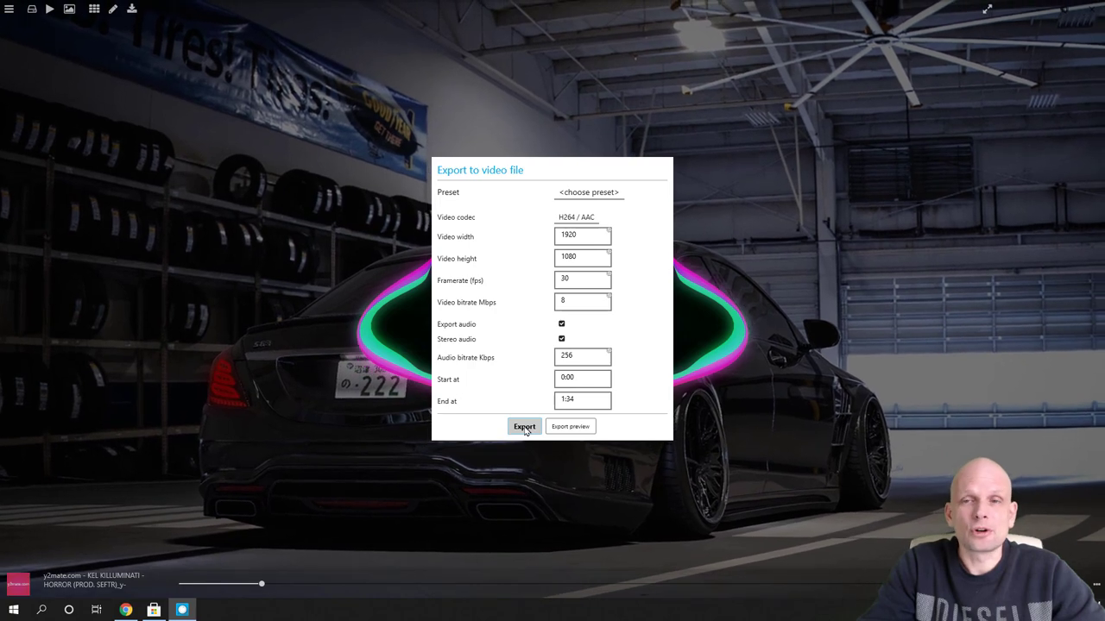
pyautogui.click(524, 426)
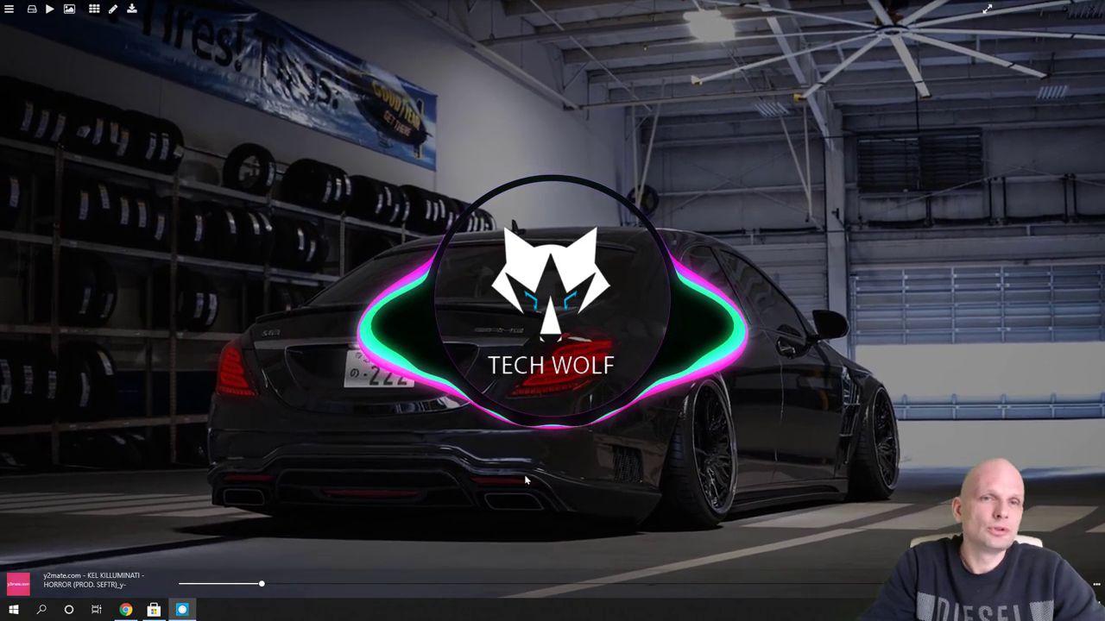
pyautogui.click(95, 8)
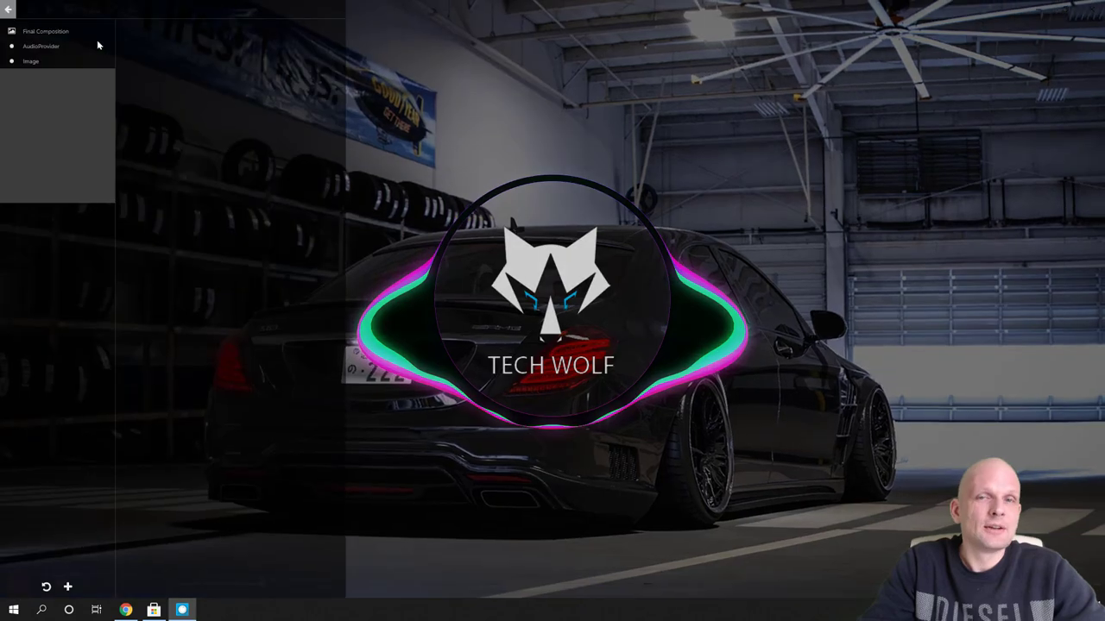